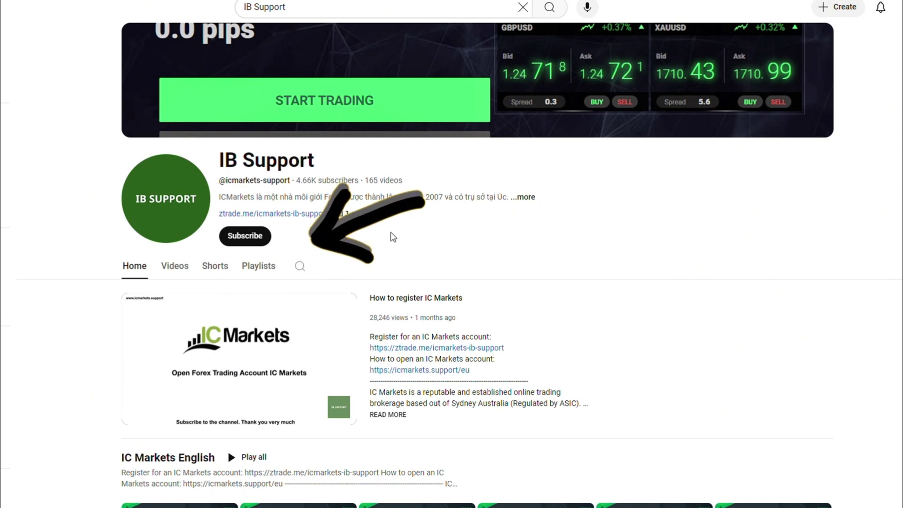
# Subscribe to the IB Support channel and set its notifications to All
pyautogui.click(252, 237)
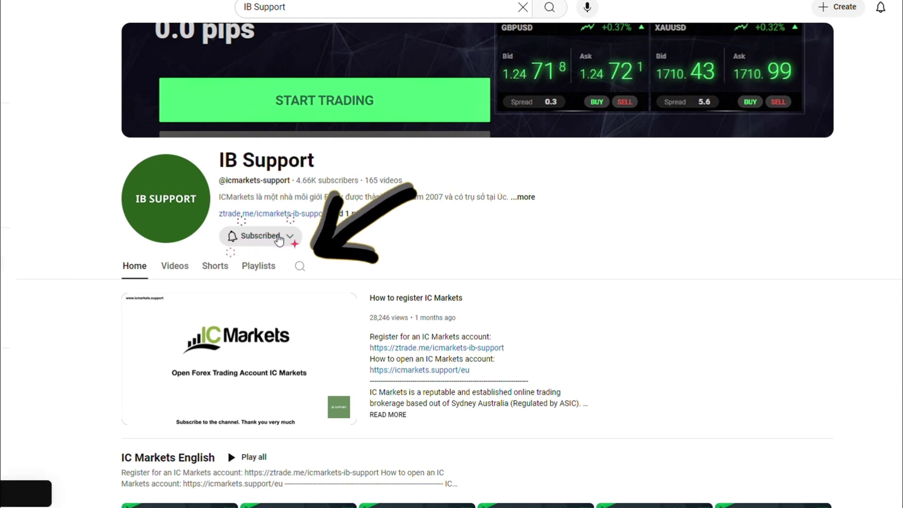
pyautogui.click(288, 236)
pyautogui.click(273, 260)
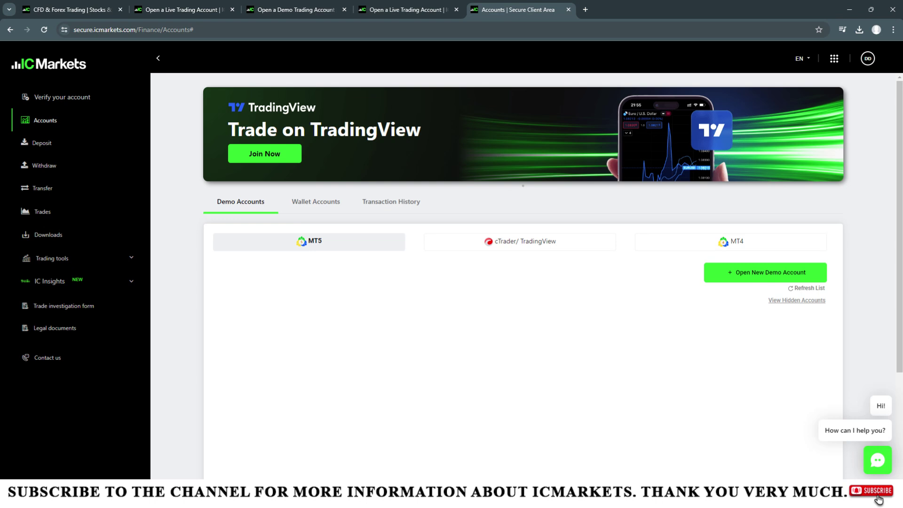
pyautogui.scroll(-2, 530, 253)
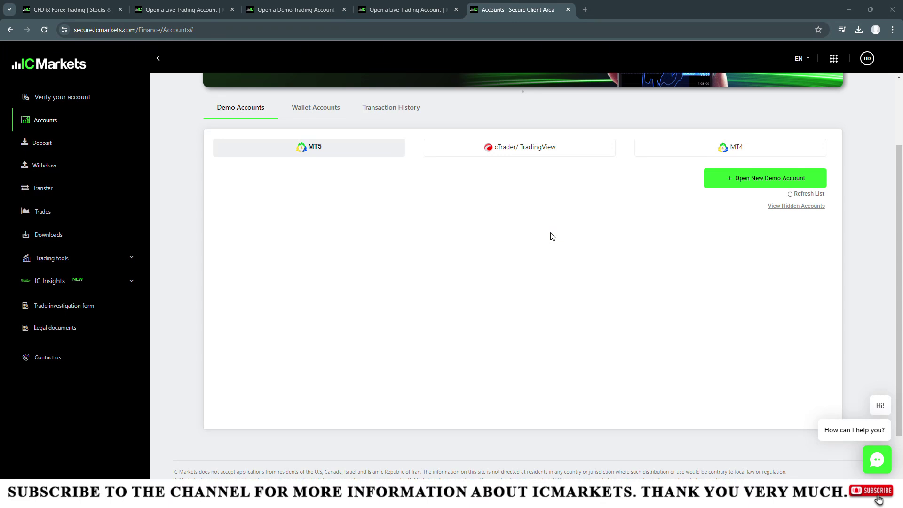
# Open an MT5 Raw Spread demo account in USD with 1:30 leverage and 200 deposit, then refresh the list
pyautogui.click(716, 182)
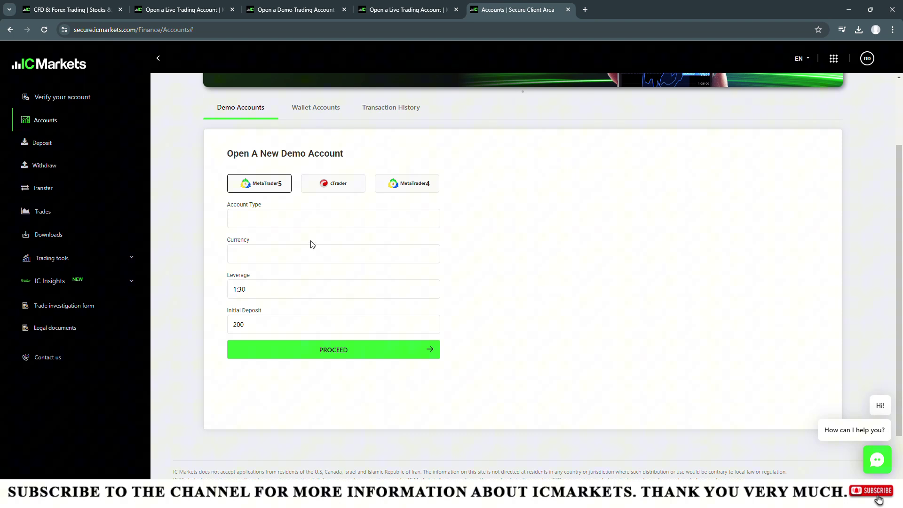
pyautogui.click(277, 225)
pyautogui.click(277, 224)
pyautogui.click(269, 254)
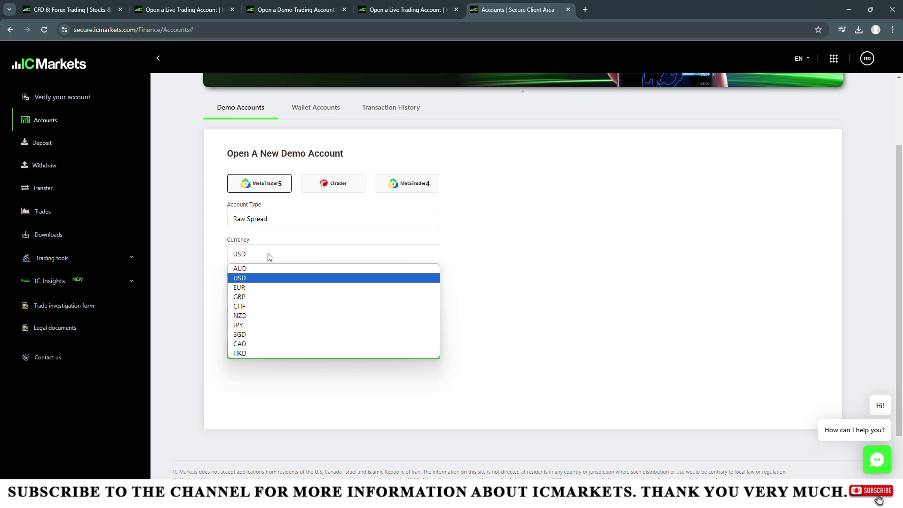
pyautogui.click(239, 279)
pyautogui.click(248, 289)
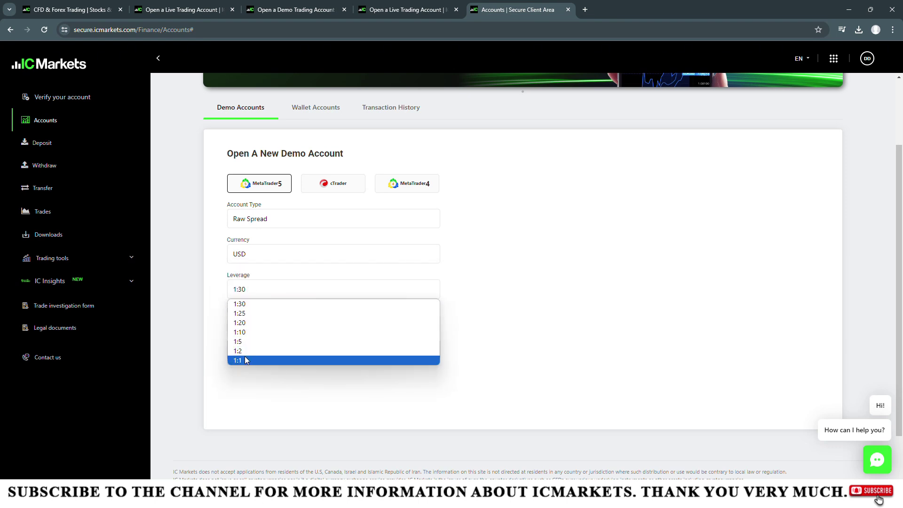
pyautogui.click(254, 305)
pyautogui.click(257, 325)
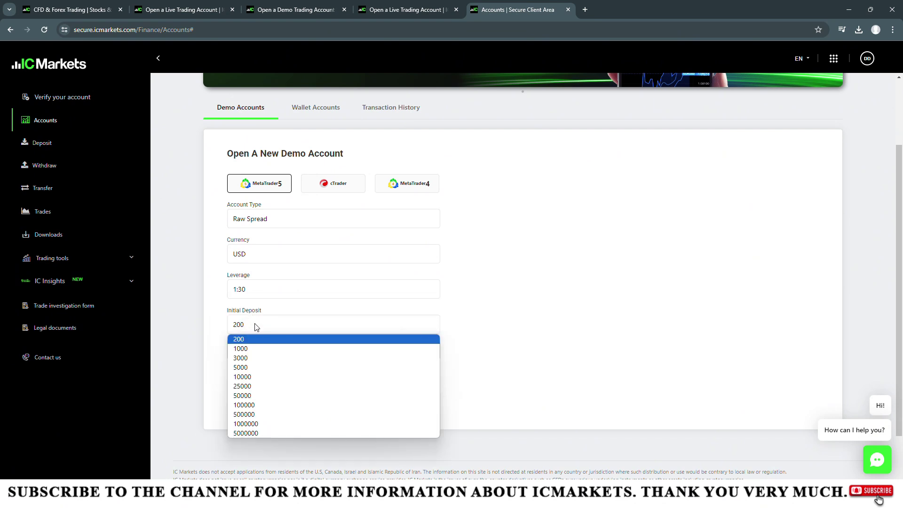
pyautogui.click(253, 340)
pyautogui.click(267, 349)
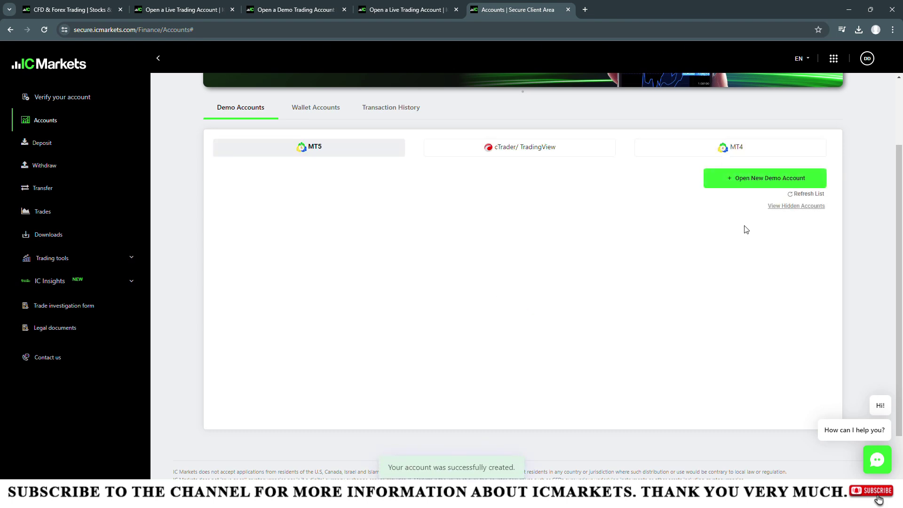
pyautogui.click(805, 194)
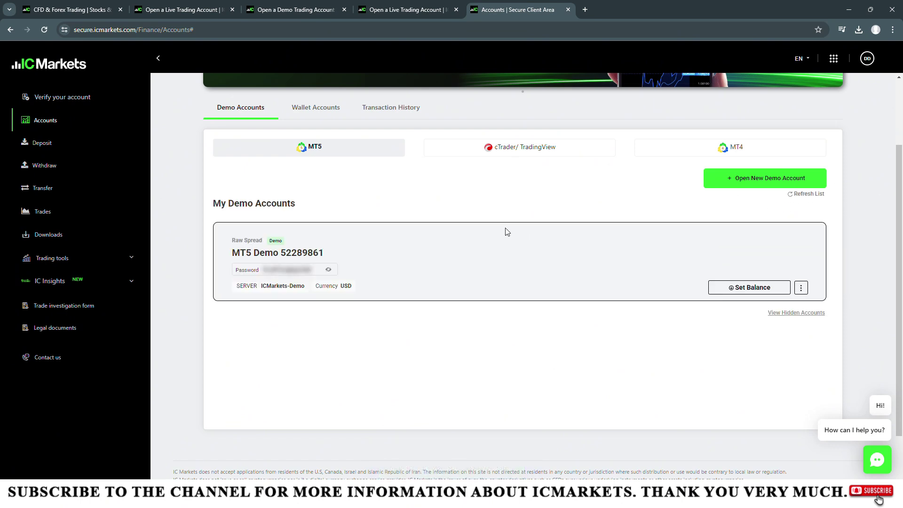
# Hide the existing demo account on the cTrader/TradingView tab
pyautogui.click(519, 152)
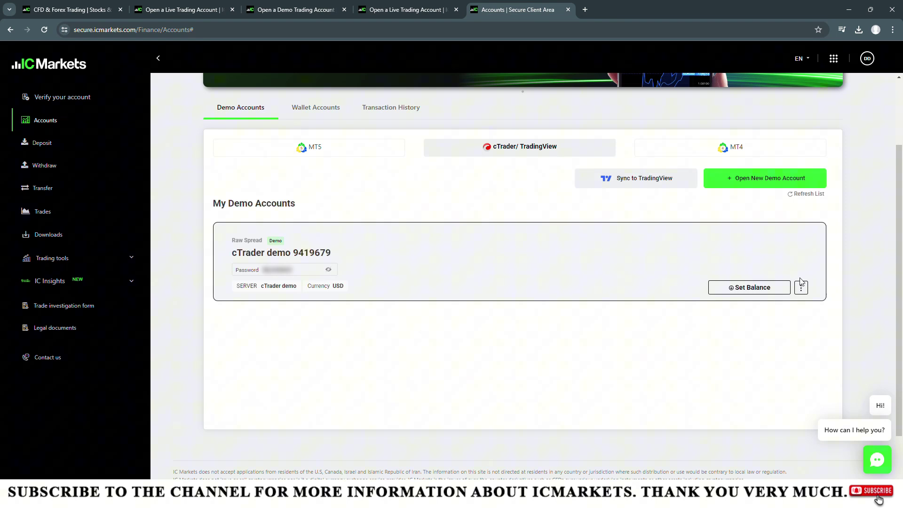
pyautogui.click(806, 290)
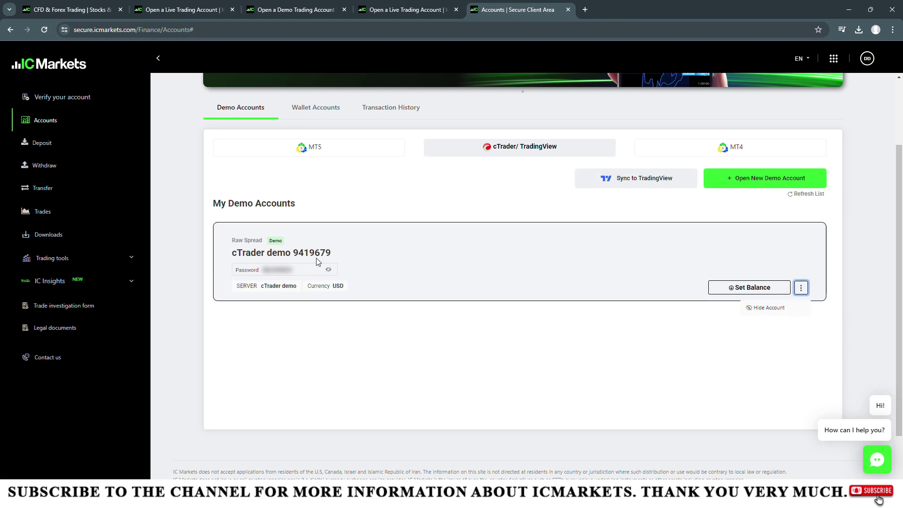
pyautogui.click(771, 309)
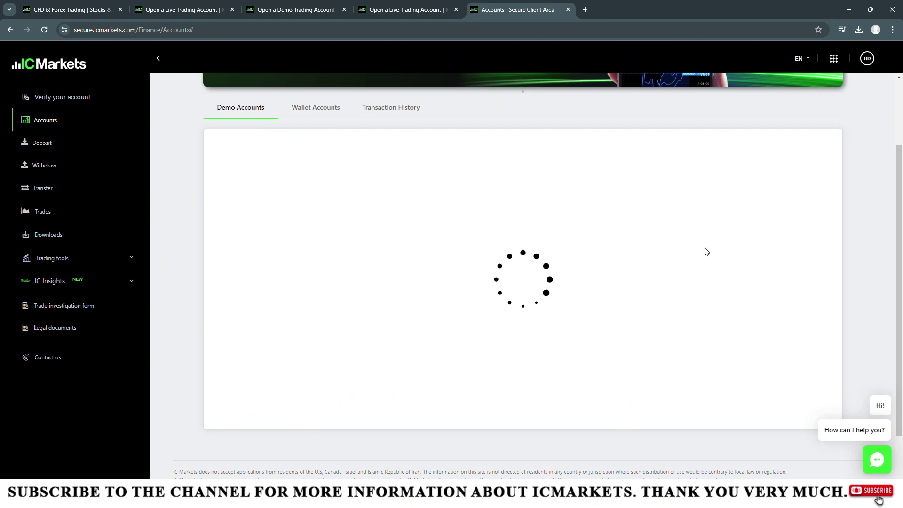
# Create a cTrader Raw Spread demo account in USD with 1:30 leverage and 200 deposit
pyautogui.click(291, 218)
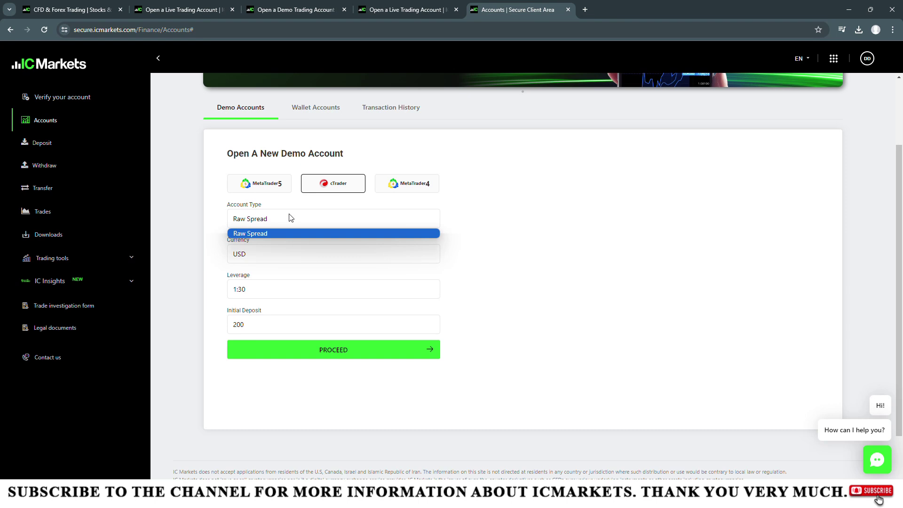
pyautogui.click(277, 234)
pyautogui.click(273, 252)
pyautogui.click(273, 257)
pyautogui.click(267, 292)
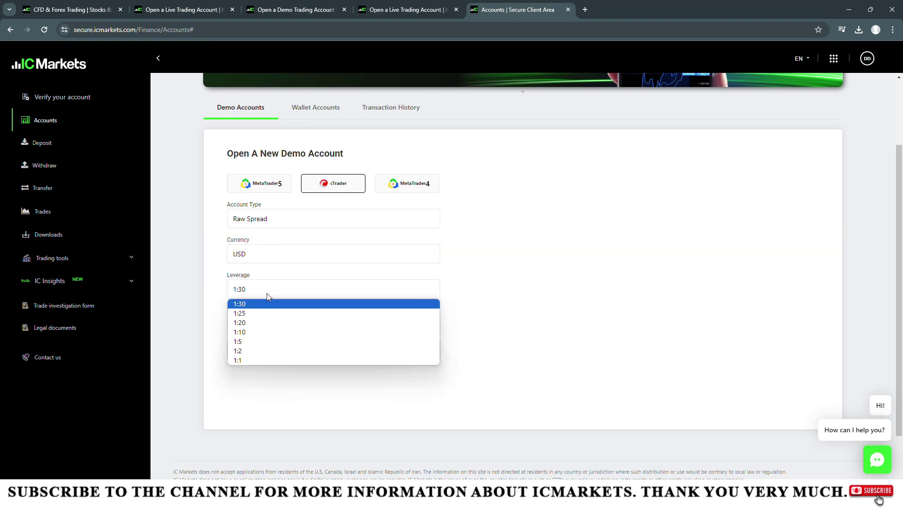
pyautogui.click(261, 303)
pyautogui.click(256, 256)
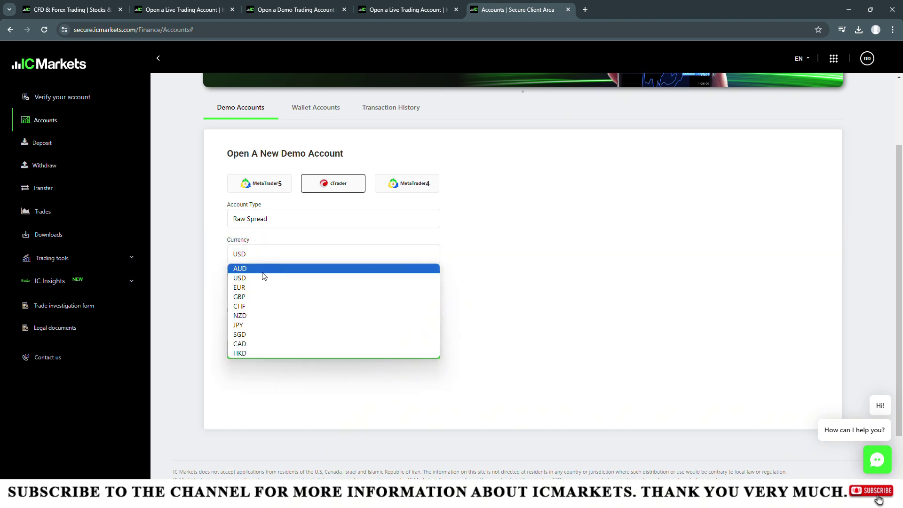
pyautogui.click(263, 277)
pyautogui.click(260, 326)
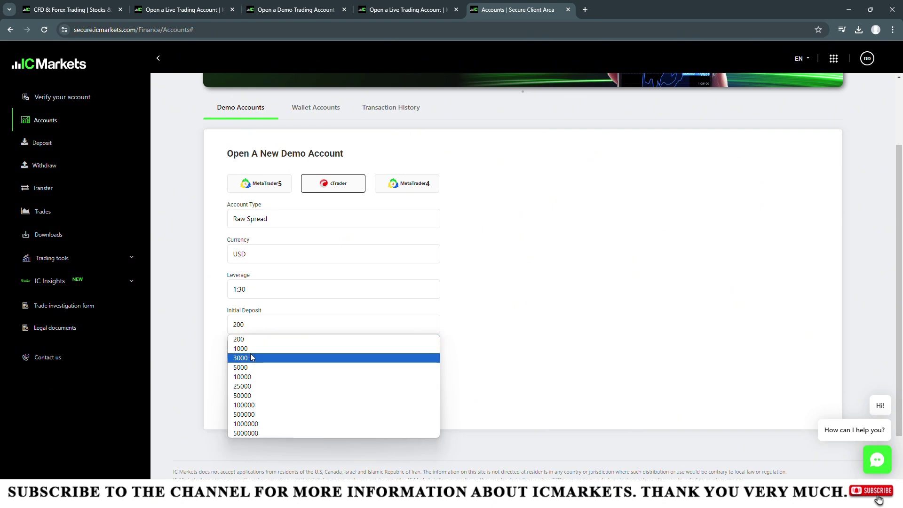
pyautogui.click(500, 338)
pyautogui.click(395, 349)
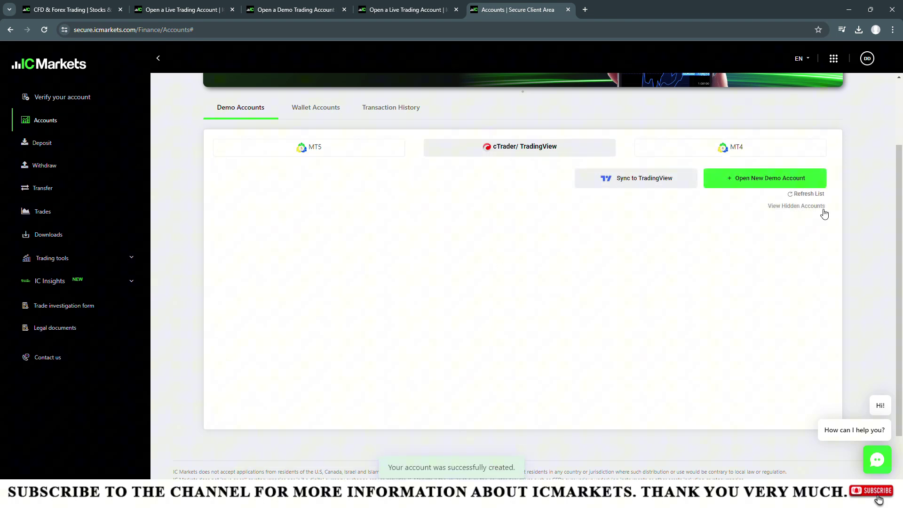
# Refresh the demo account list and expand, then collapse, the hidden accounts section
pyautogui.click(806, 194)
pyautogui.click(810, 193)
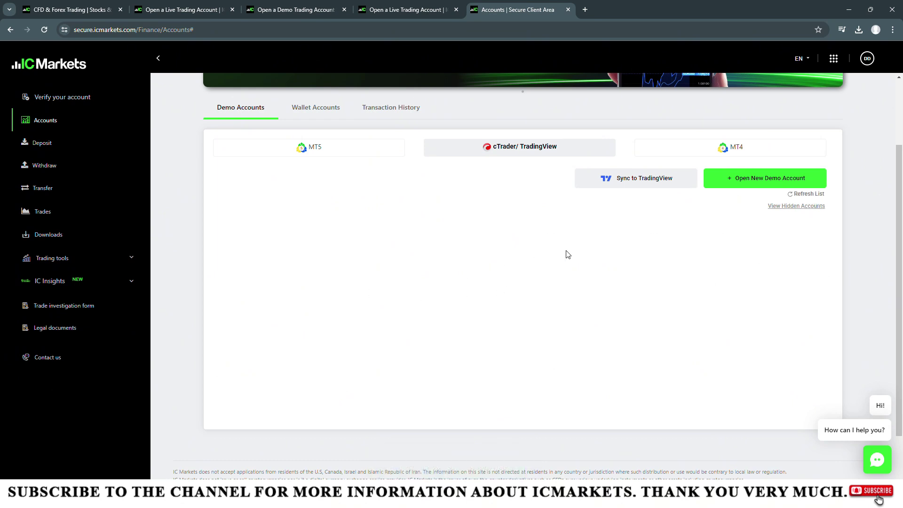
pyautogui.click(806, 193)
pyautogui.click(800, 212)
pyautogui.click(791, 196)
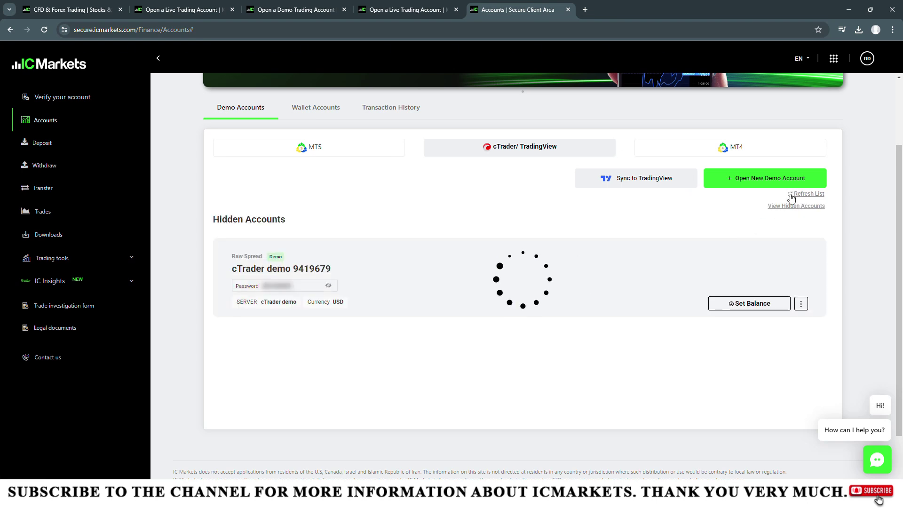
pyautogui.click(790, 207)
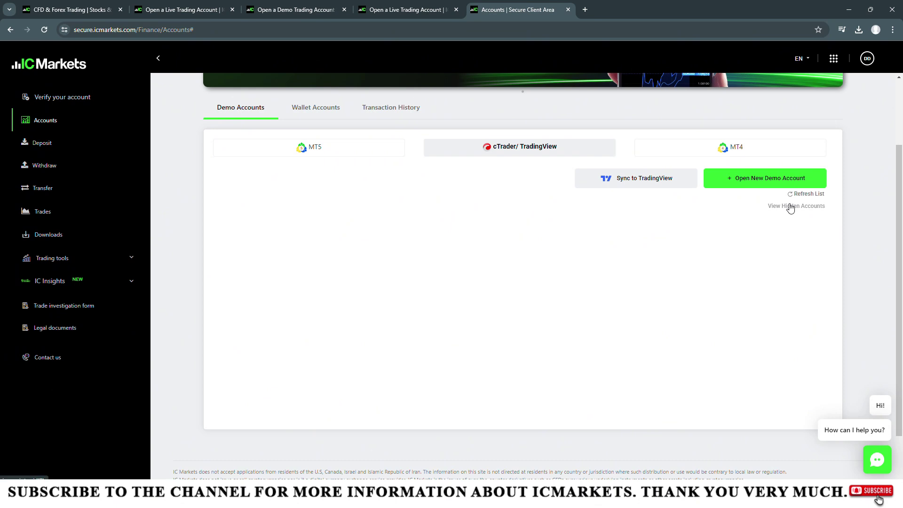
# Open the MT4 demo account's Set Balance dialog and close it without changes
pyautogui.click(703, 150)
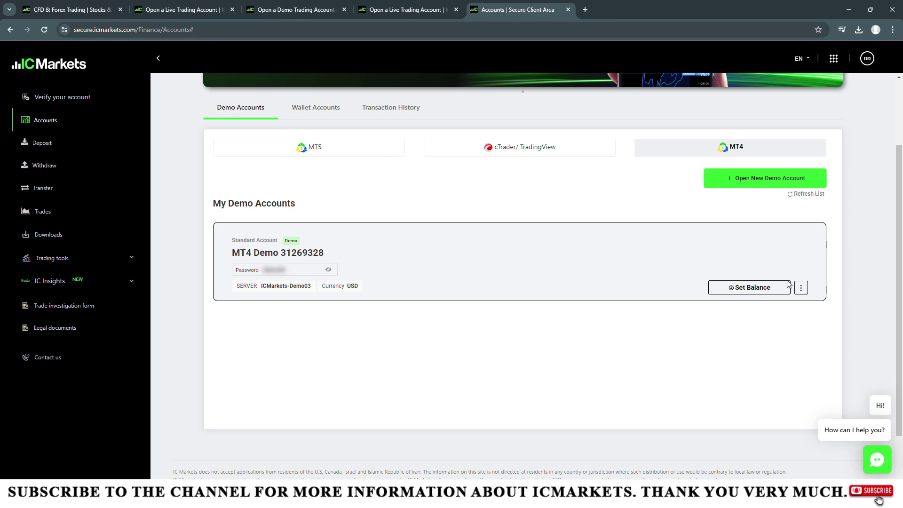
pyautogui.click(761, 287)
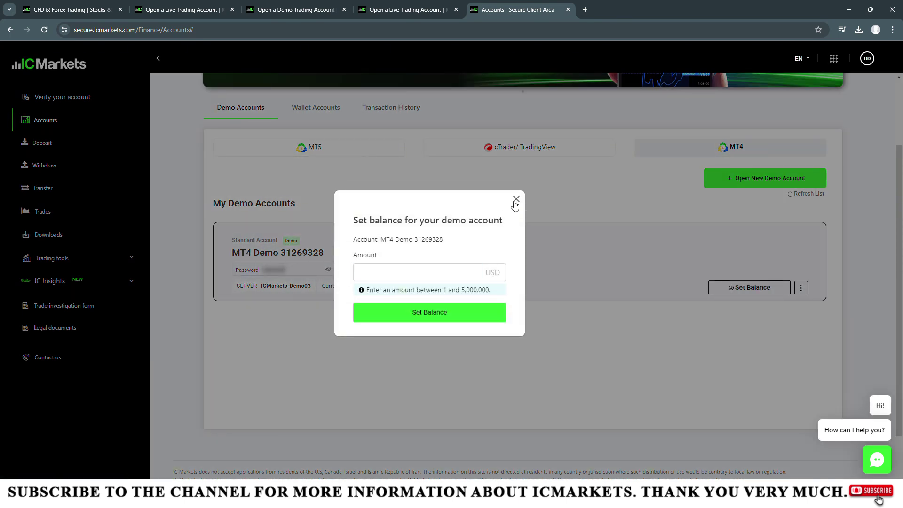
pyautogui.click(515, 202)
# Show the hidden cTrader demo account, then go to the Wallet Accounts section
pyautogui.click(546, 148)
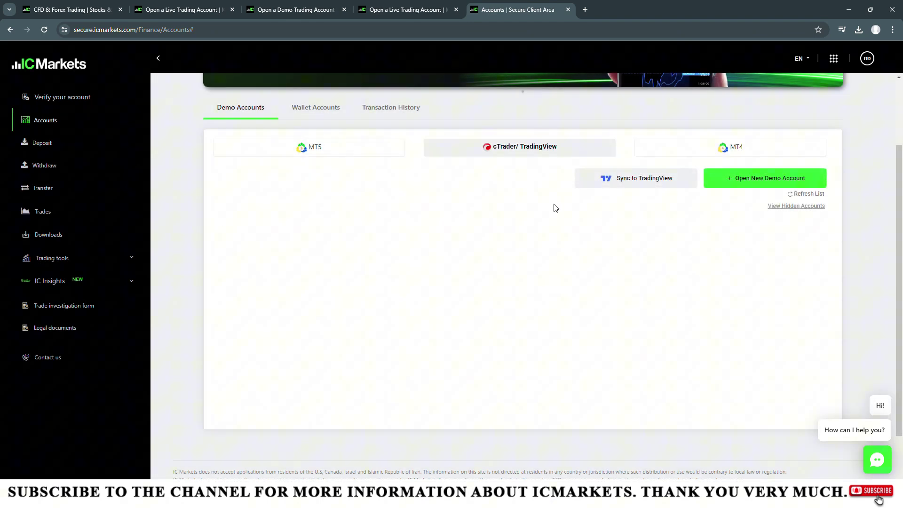
pyautogui.click(794, 205)
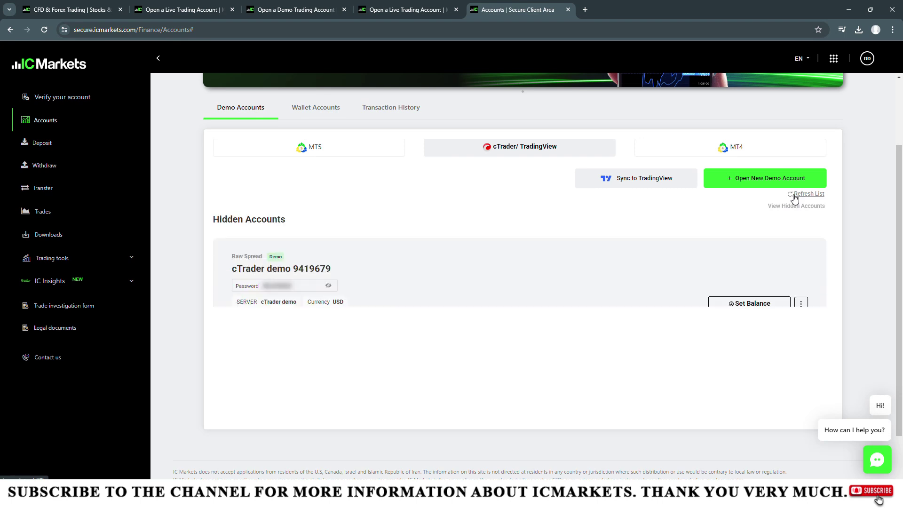
pyautogui.click(329, 119)
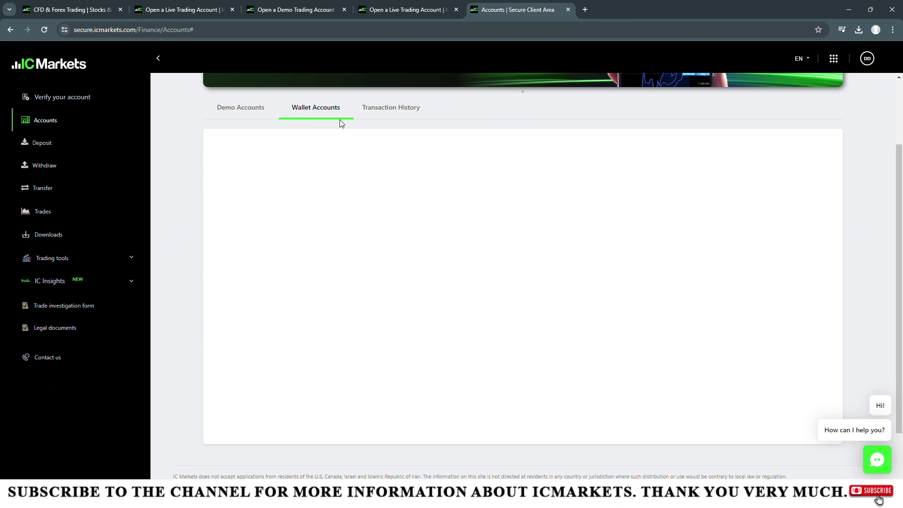
# Check the Transaction History, then return to the Demo Accounts list
pyautogui.click(393, 111)
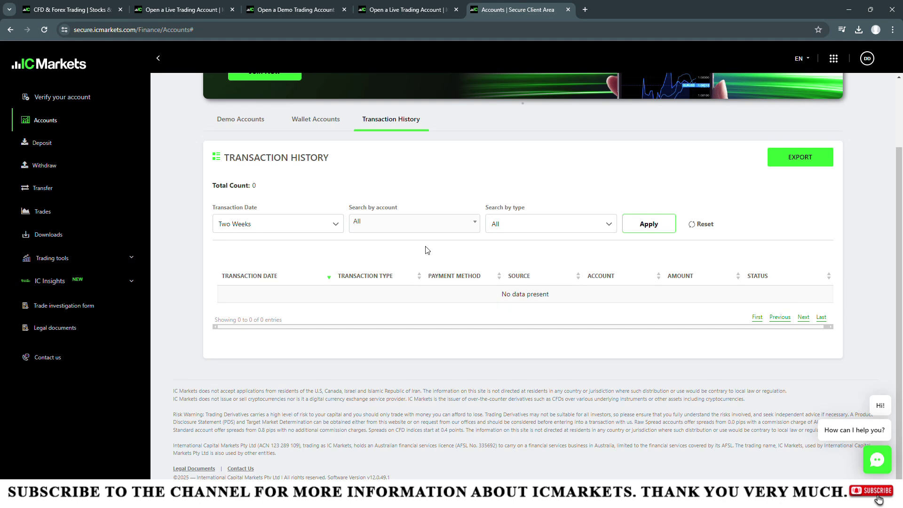
pyautogui.click(234, 127)
pyautogui.scroll(-2, 518, 324)
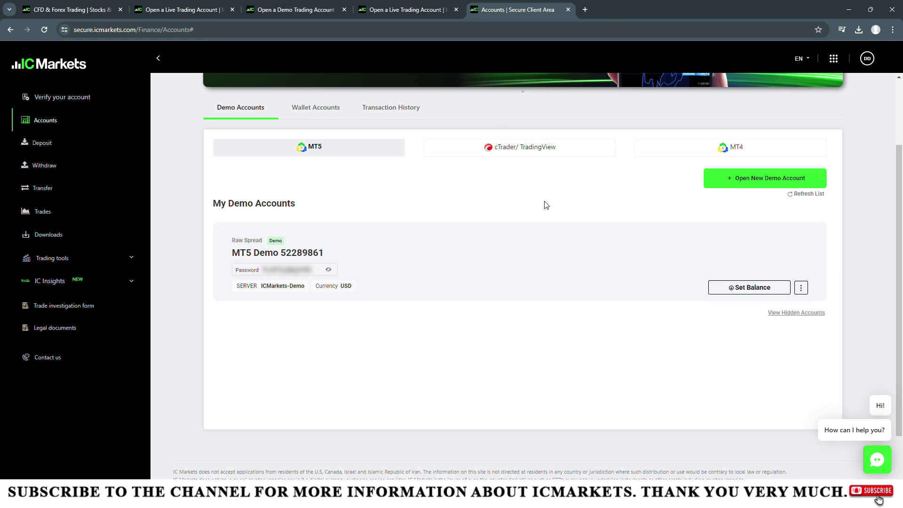
# Review the cTrader and MT4 demo tabs, then bring up the MT5 demo account's options menu
pyautogui.click(487, 150)
pyautogui.click(677, 153)
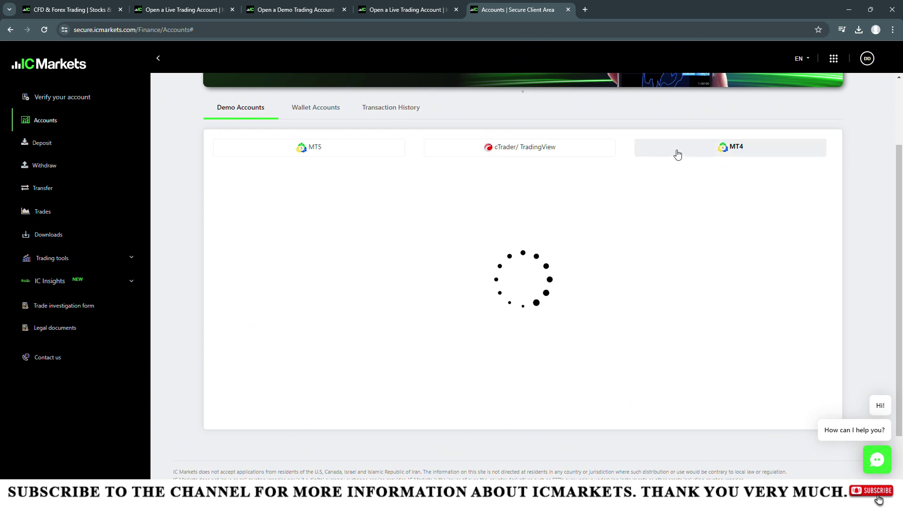
pyautogui.click(334, 111)
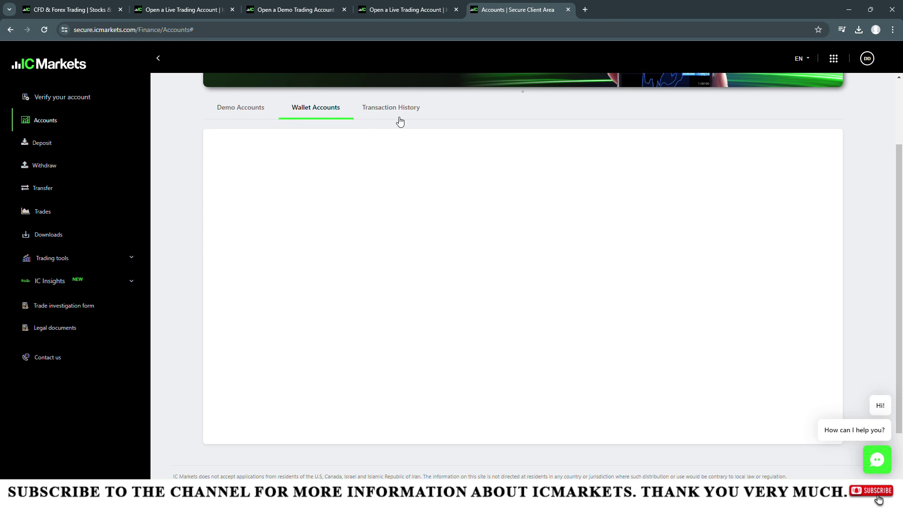
pyautogui.click(272, 107)
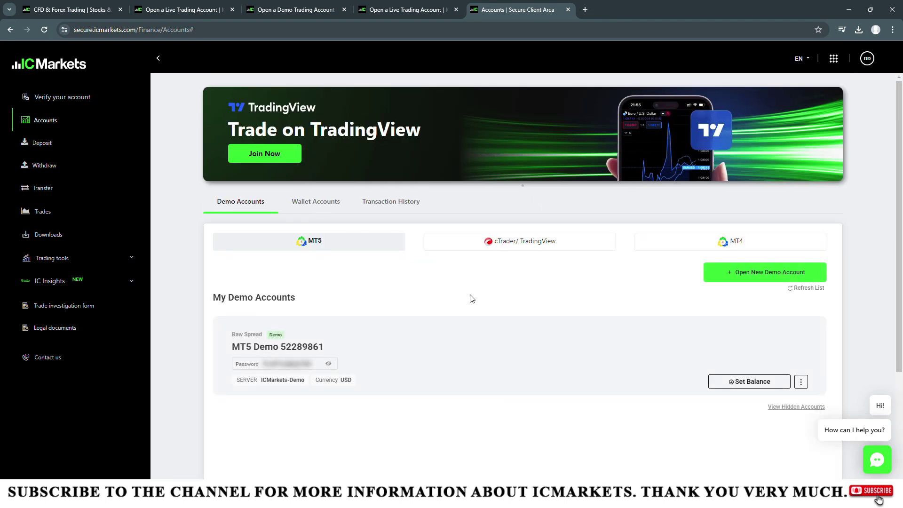
pyautogui.scroll(-2, 470, 298)
pyautogui.scroll(2, 472, 299)
pyautogui.scroll(-2, 472, 299)
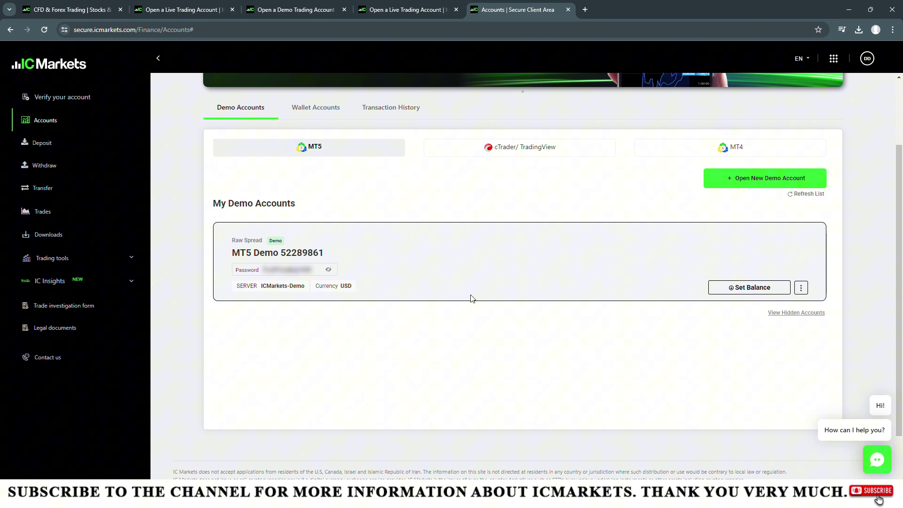
pyautogui.click(801, 288)
# Hide the MT5 Raw Spread demo account and return to the top of the Accounts page
pyautogui.click(772, 309)
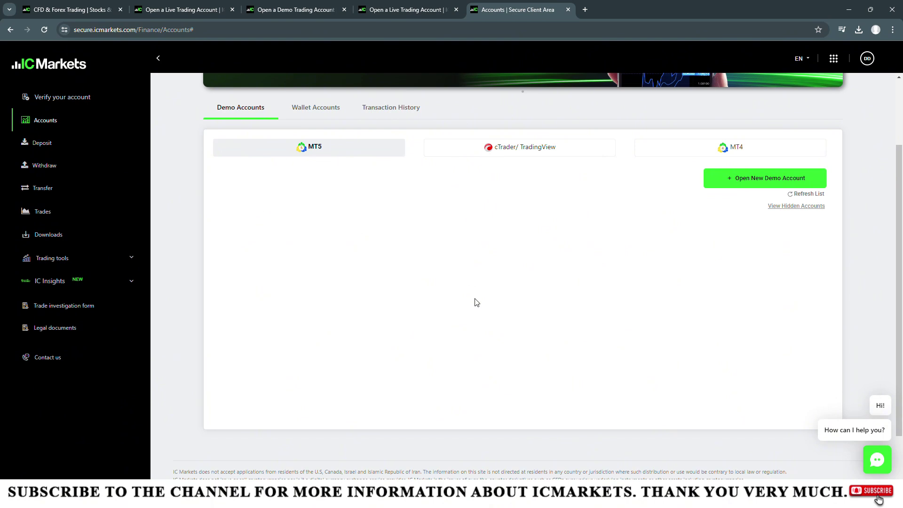
pyautogui.scroll(2, 476, 303)
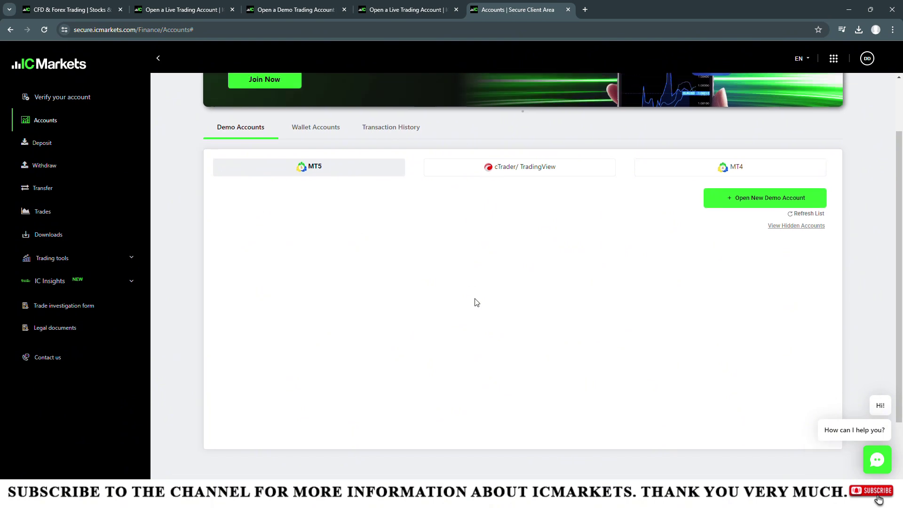